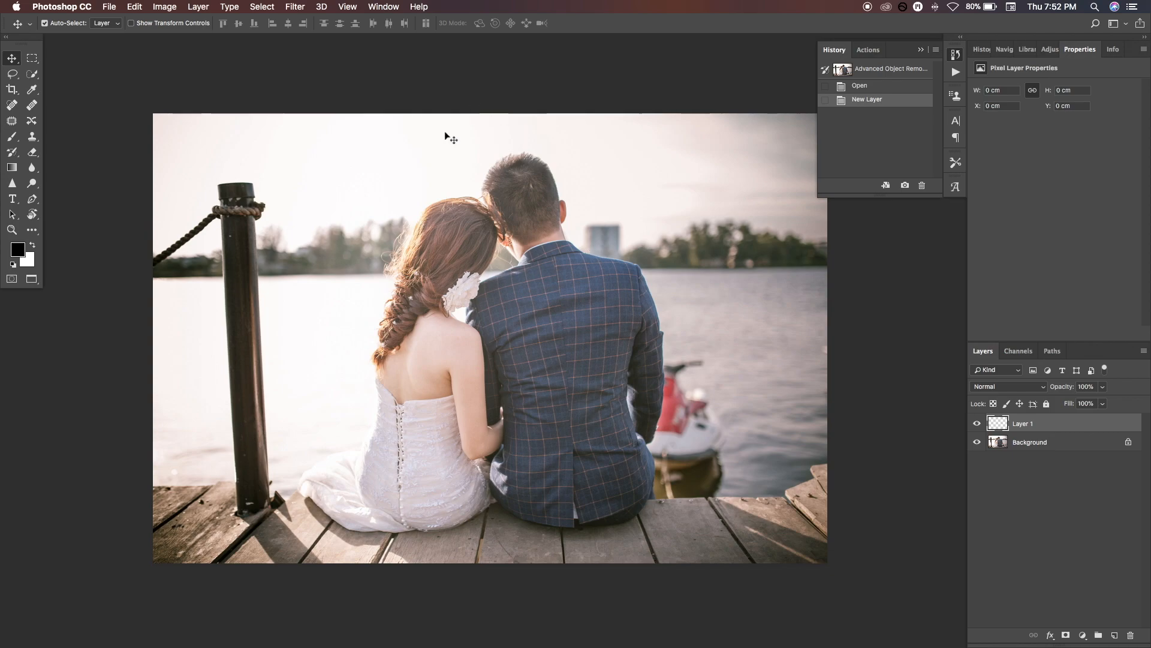
- Enlarge the Spot Healing Brush to 150 px and try it on the red jet ski beside the man
click(13, 106)
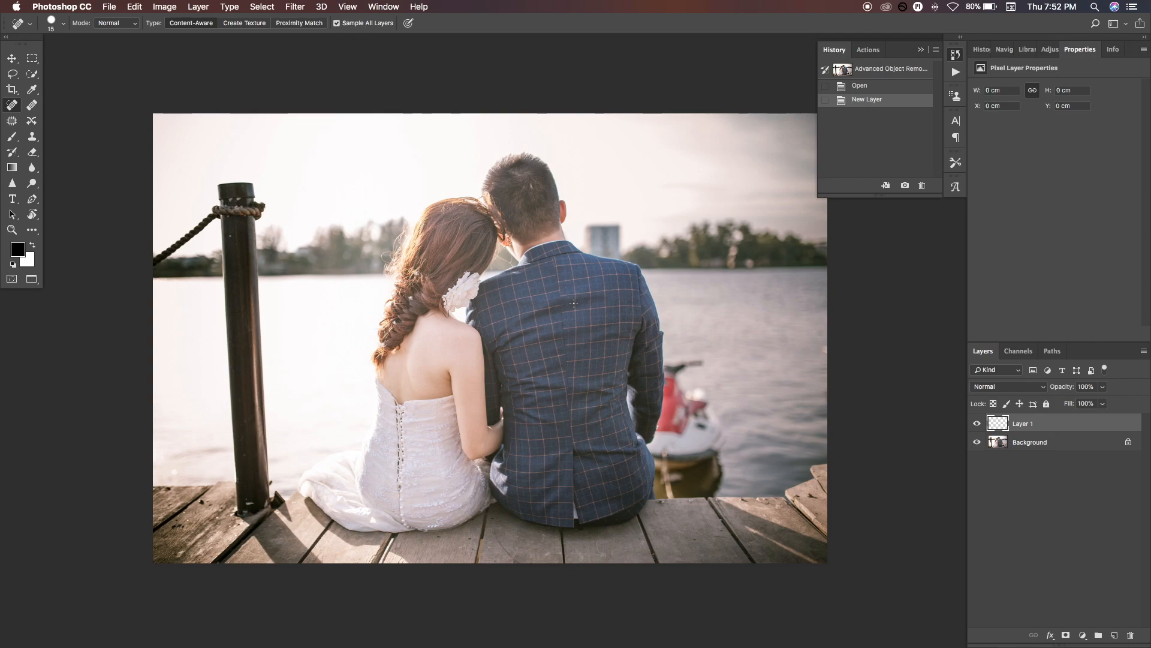
key(bracketright)
key(bracketright)
key(bracketright)
key(bracketright)
key(bracketright)
key(bracketright)
key(super+equal)
key(super+equal)
key(super+equal)
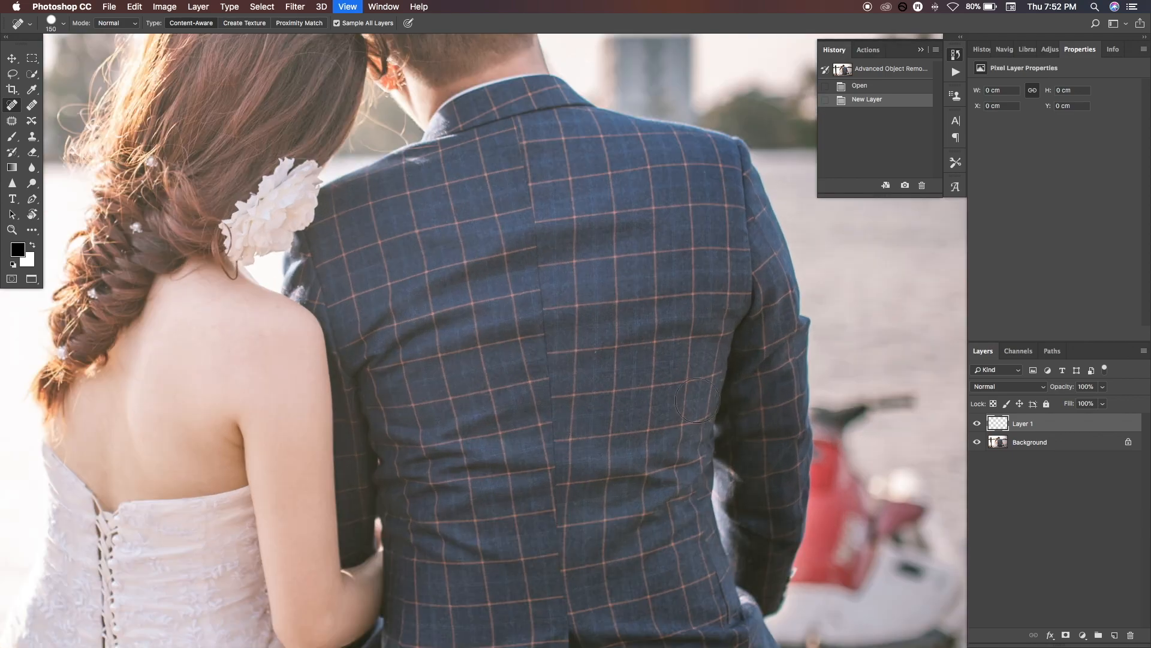
drag(695, 400, 308, 288)
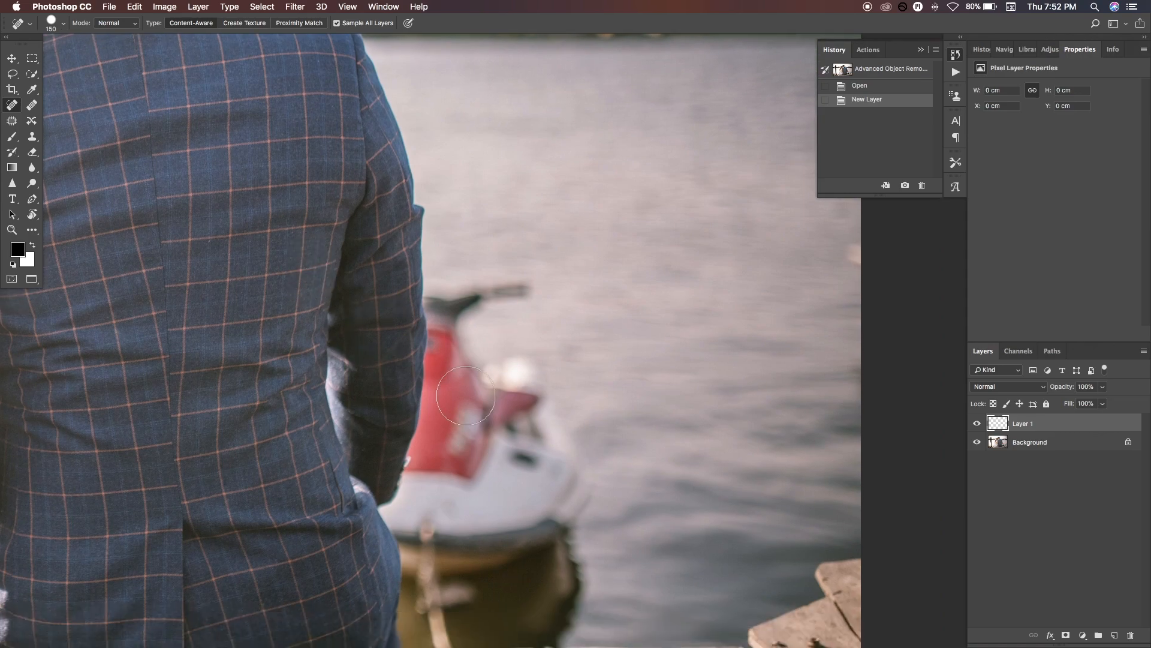
drag(541, 471, 481, 400)
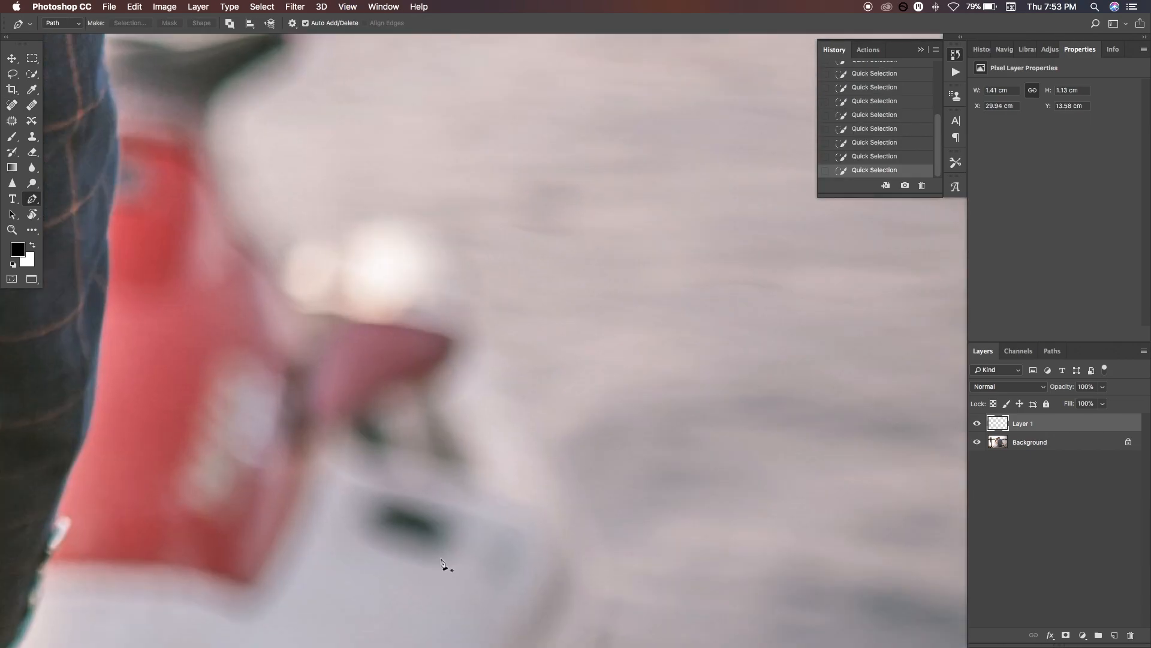
- Start a Pen tool path along the dock's water edge, running from the open water to the seated man's jacket
scroll(442, 565, down, 10)
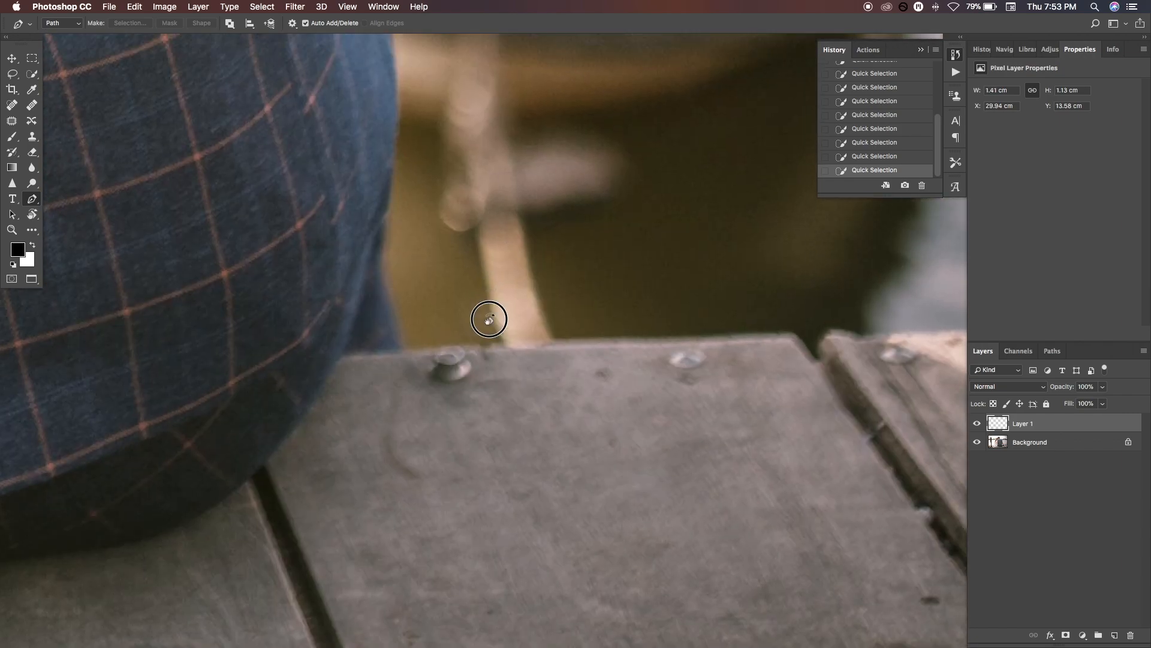
drag(489, 319, 423, 379)
drag(685, 394, 434, 353)
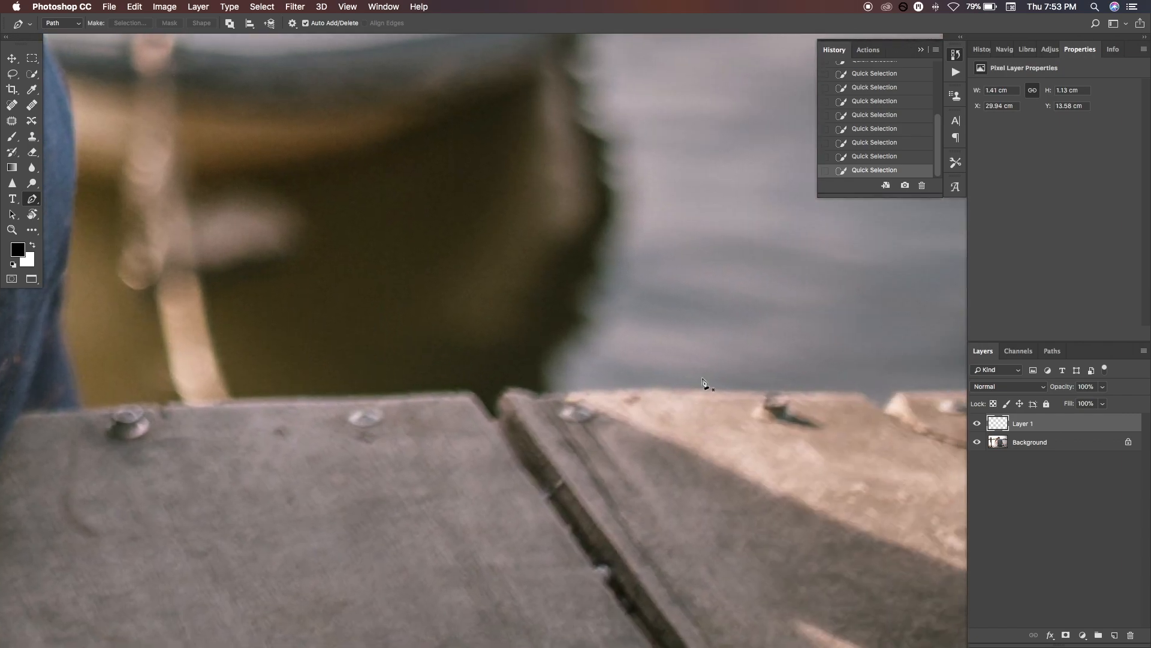
click(727, 394)
click(419, 392)
drag(260, 364, 420, 364)
click(260, 401)
- Continue the path up the outer edge of the man's lower jacket to his cuff, adjusting anchor and control points to fit
drag(237, 327, 238, 298)
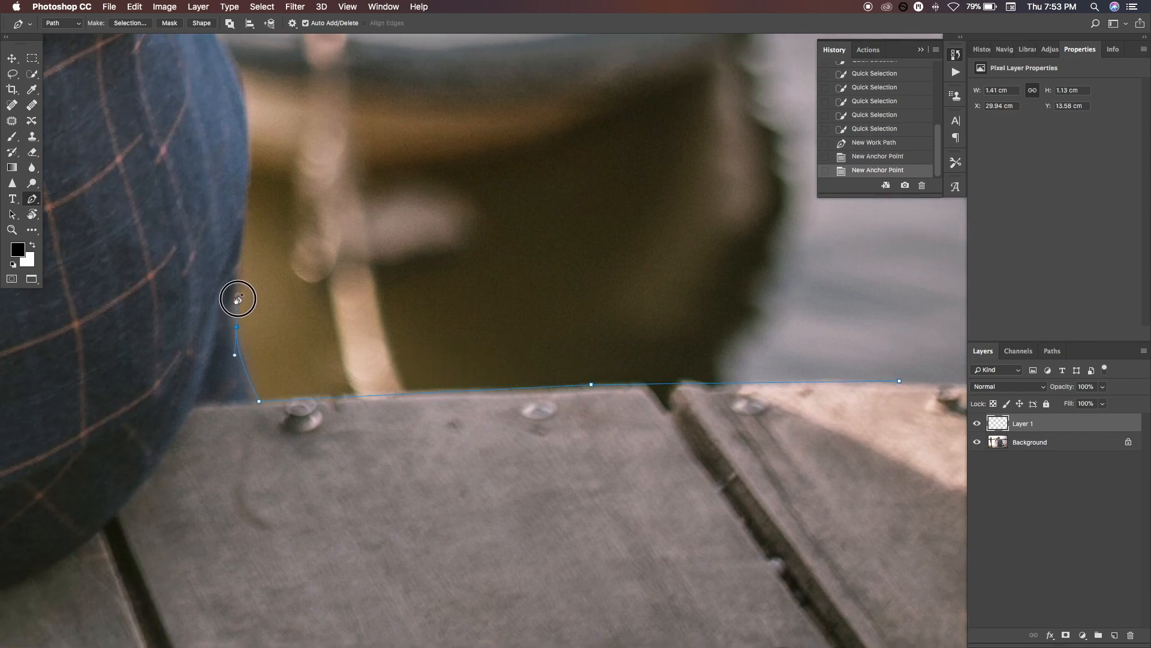
drag(246, 231, 248, 203)
drag(304, 148, 365, 334)
drag(295, 254, 267, 217)
mouse_move(241, 157)
mouse_down()
mouse_move(240, 128)
mouse_move(228, 136)
mouse_move(237, 132)
mouse_move(242, 159)
mouse_up()
drag(294, 254, 291, 240)
drag(243, 162, 245, 157)
drag(286, 241, 323, 297)
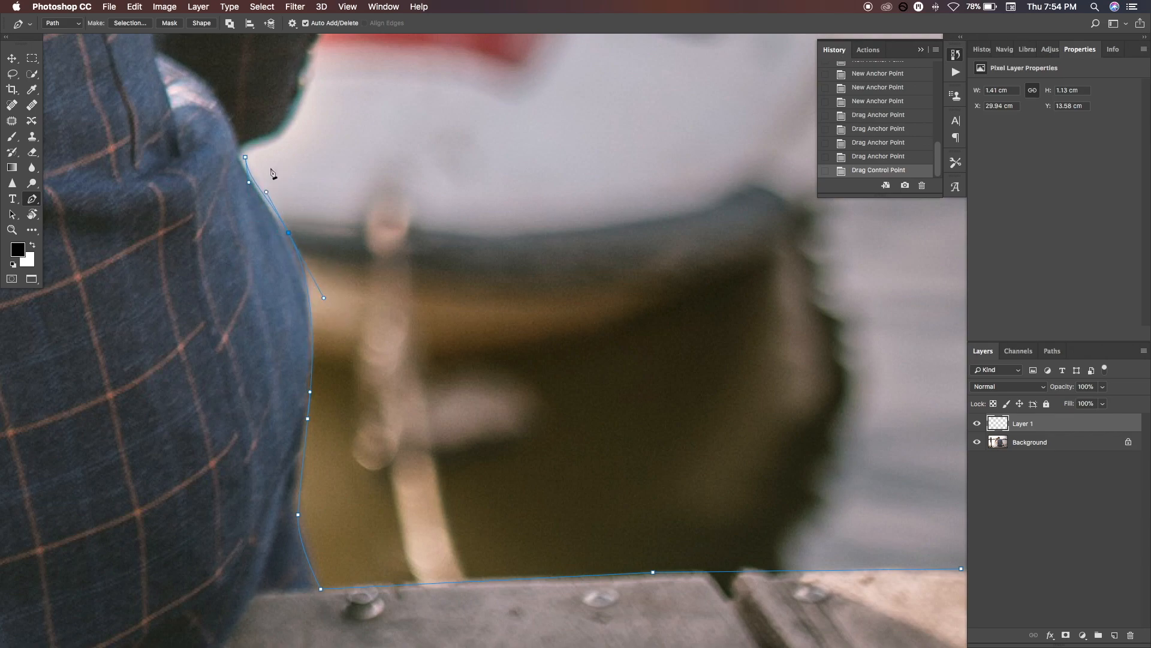
- Trace the path around the man's cuff and hand with curved anchor points up to the start of the sleeve
drag(247, 161, 267, 145)
drag(304, 101, 315, 60)
drag(372, 112, 369, 413)
drag(324, 333, 330, 273)
key(r)
key(p)
drag(352, 230, 357, 211)
- Extend the path along the outer edge of the man's lower sleeve toward the elbow
drag(442, 128, 424, 316)
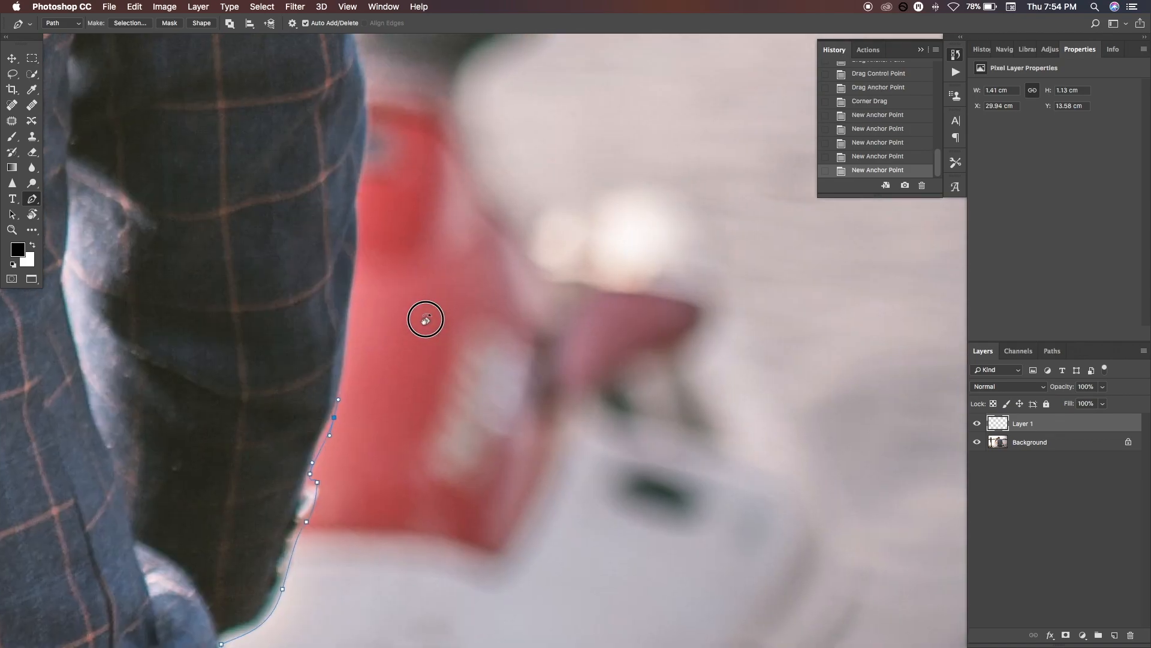
drag(354, 289, 352, 240)
click(357, 238)
drag(368, 154, 384, 115)
drag(460, 116, 477, 263)
drag(404, 270, 388, 244)
drag(382, 193, 419, 298)
- Continue the path with curved anchor points up the outer edge of the man's upper sleeve
drag(361, 223, 356, 173)
drag(407, 117, 411, 377)
drag(361, 320, 336, 214)
drag(390, 126, 426, 286)
drag(321, 187, 291, 107)
drag(377, 171, 473, 391)
drag(328, 199, 323, 187)
- Trace the path over the man's shoulder and past the collar to the background beside his neck
drag(352, 150, 422, 309)
drag(359, 283, 325, 255)
drag(393, 221, 623, 338)
drag(316, 334, 246, 322)
drag(292, 286, 468, 399)
drag(313, 395, 286, 376)
drag(224, 274, 224, 234)
- Close the path through the sky and water around the jet ski, back to the starting point on the dock edge
key(super+minus)
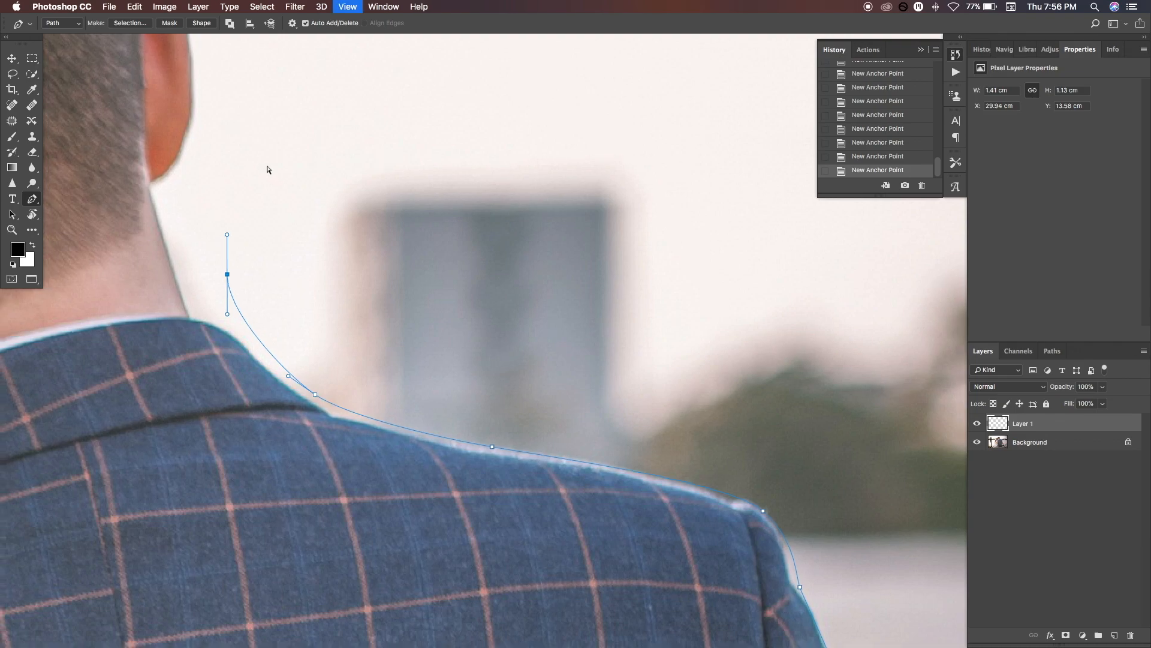
key(super+minus)
click(627, 302)
click(717, 416)
click(740, 535)
click(727, 590)
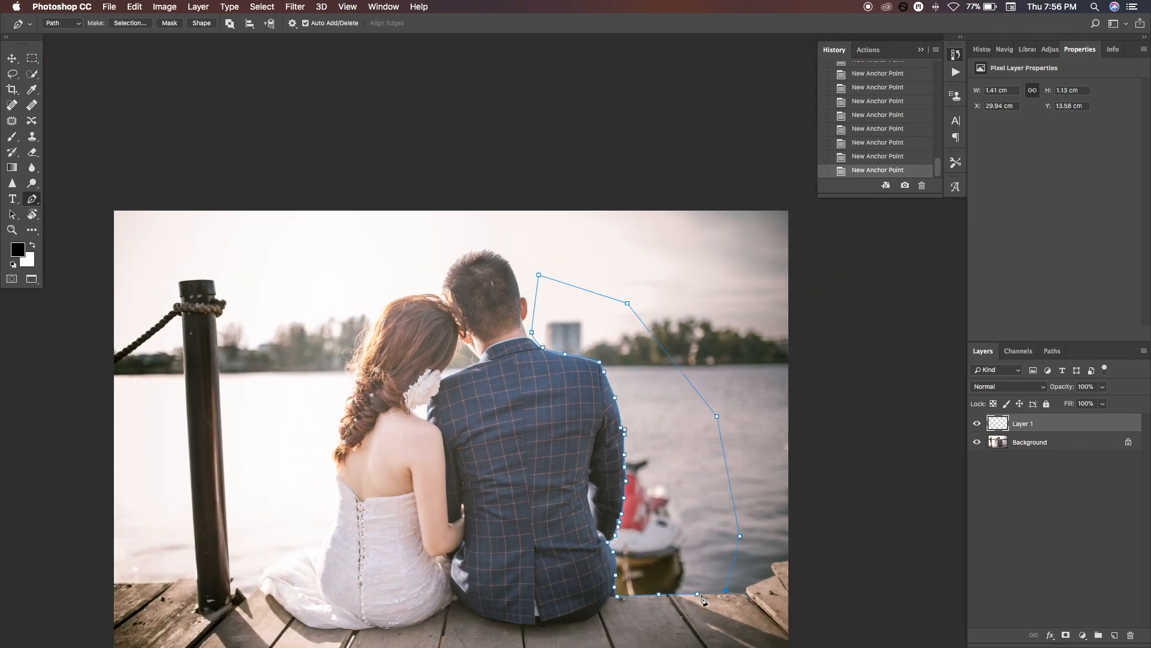
click(699, 594)
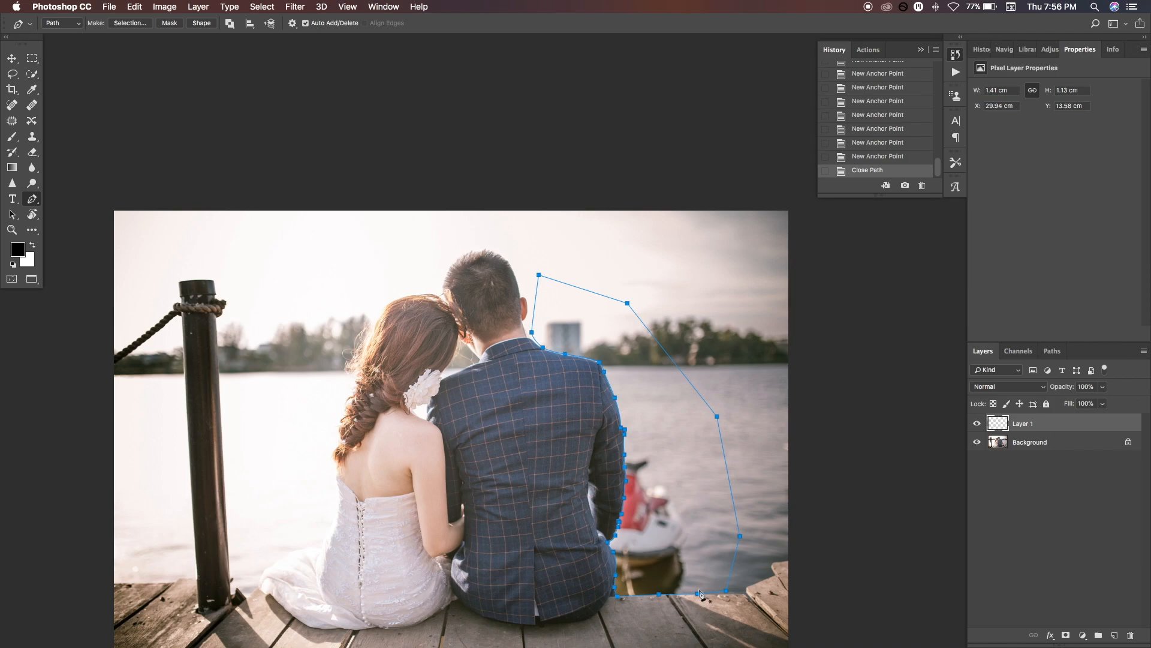
- Turn the closed path into a new anti-aliased selection with a 2-pixel feather radius
right_click(693, 476)
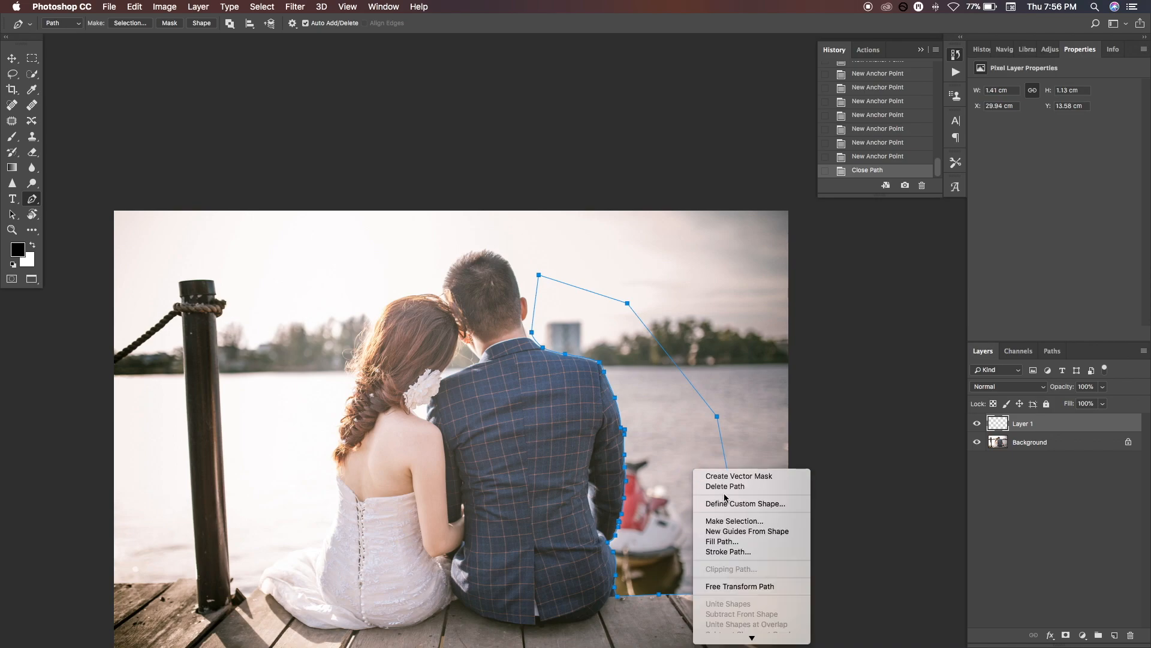
click(722, 520)
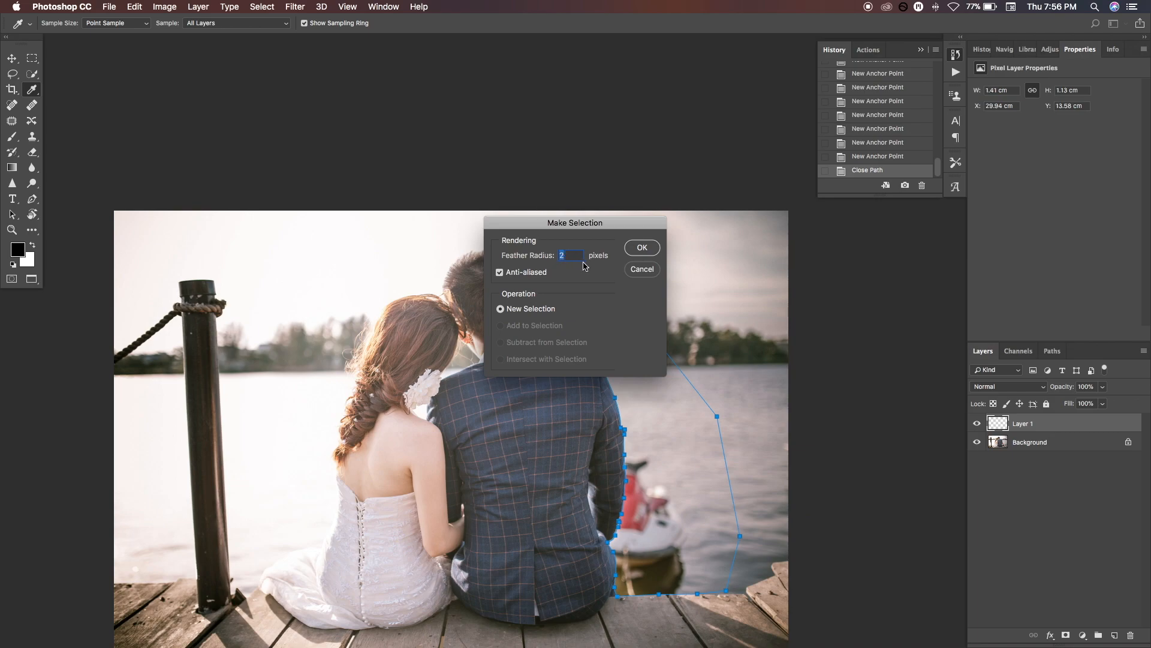
click(642, 247)
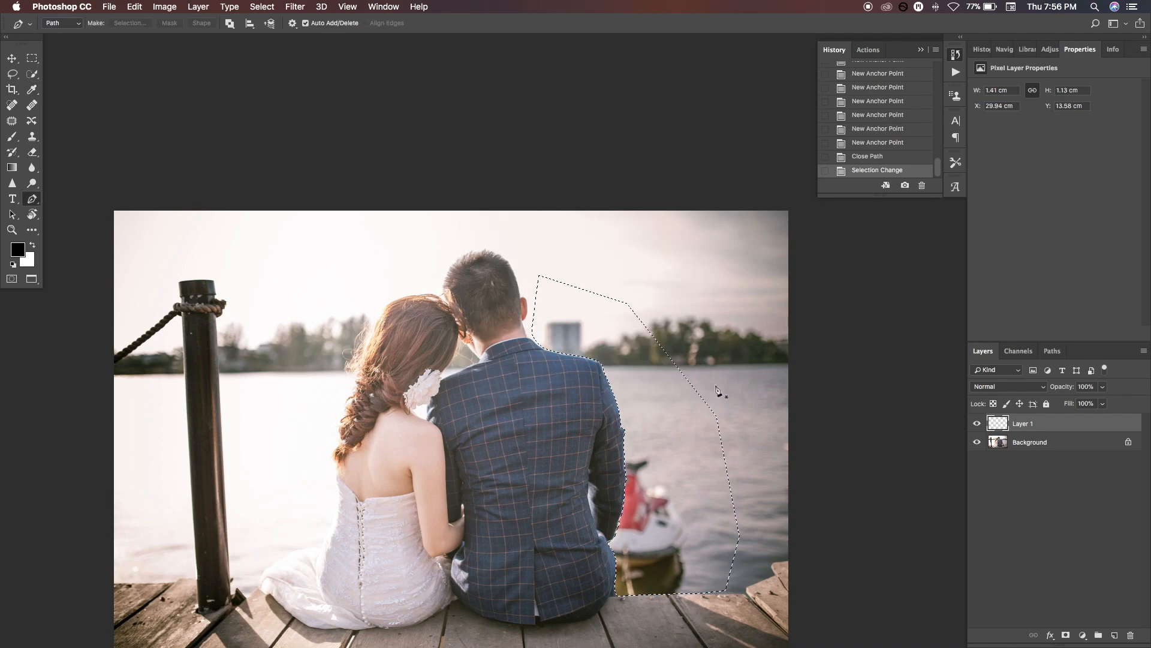
- Paint sampled water over the jet ski's body inside the selection with the Clone Stamp at 300 px
drag(651, 375, 603, 329)
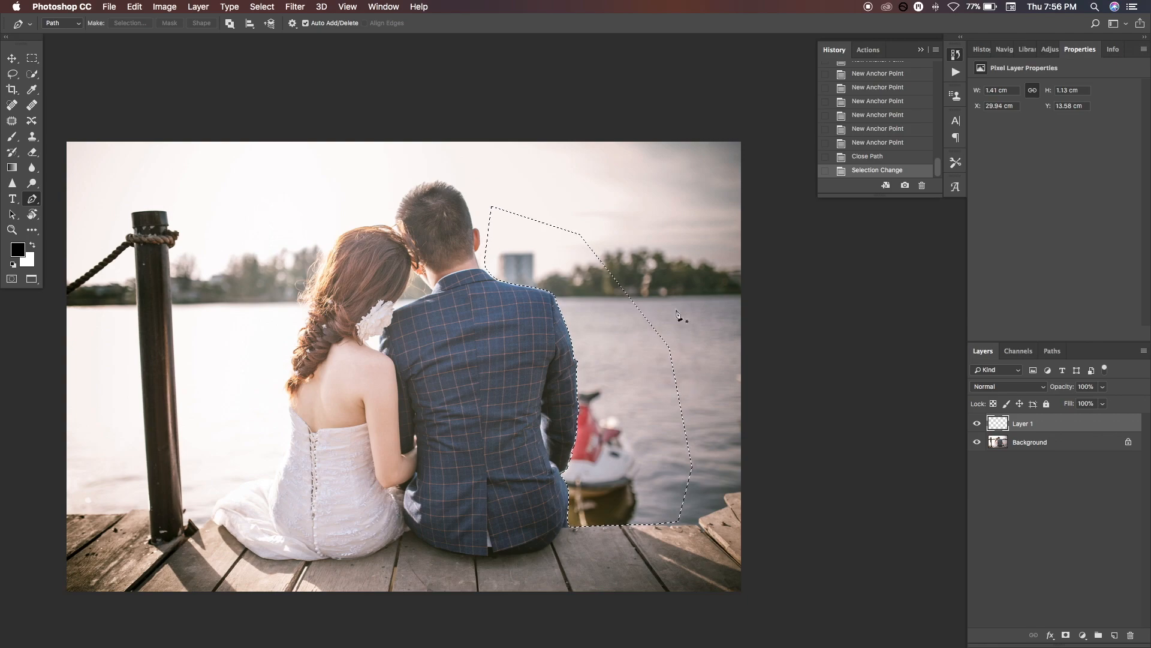
key(s)
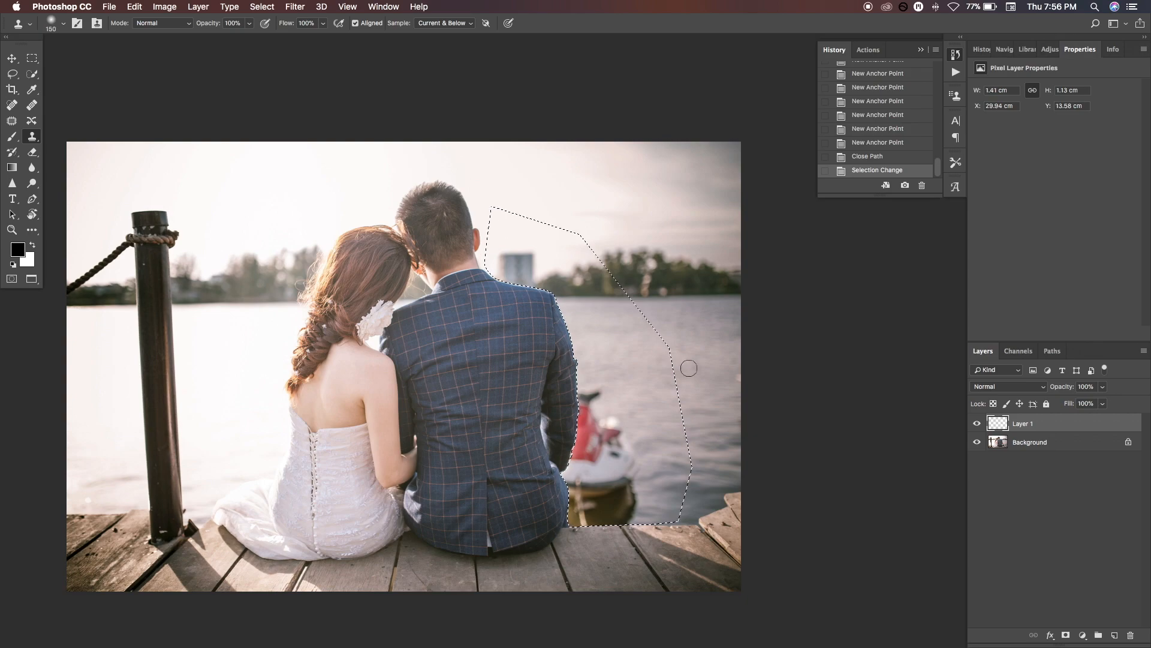
drag(679, 380, 676, 416)
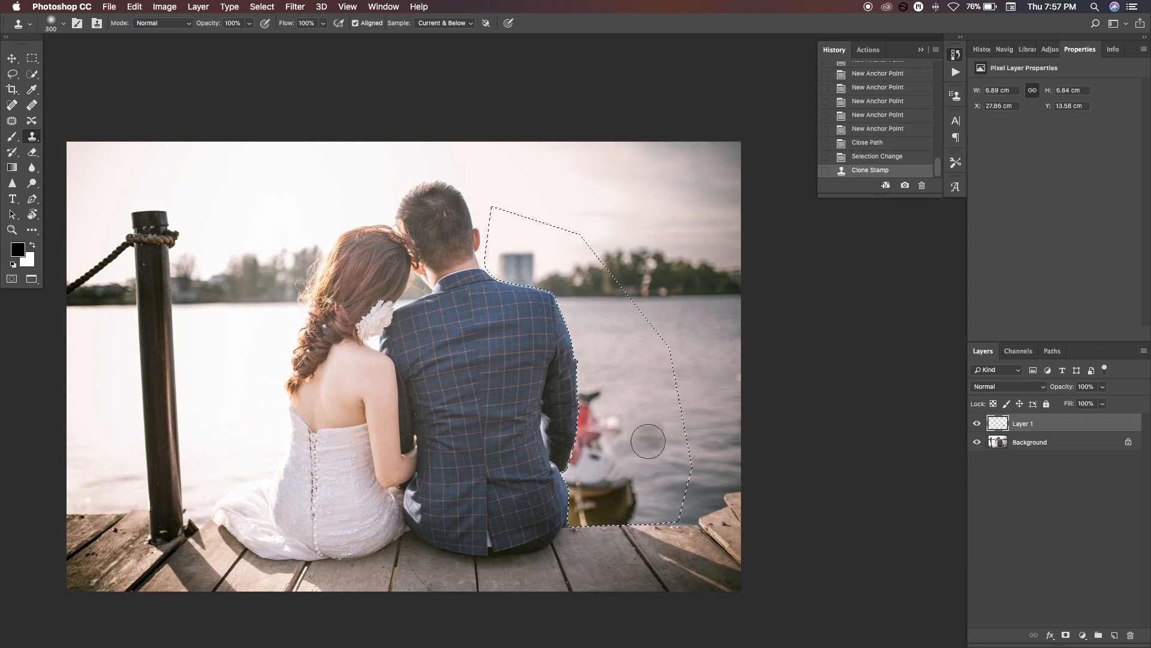
drag(593, 444, 632, 439)
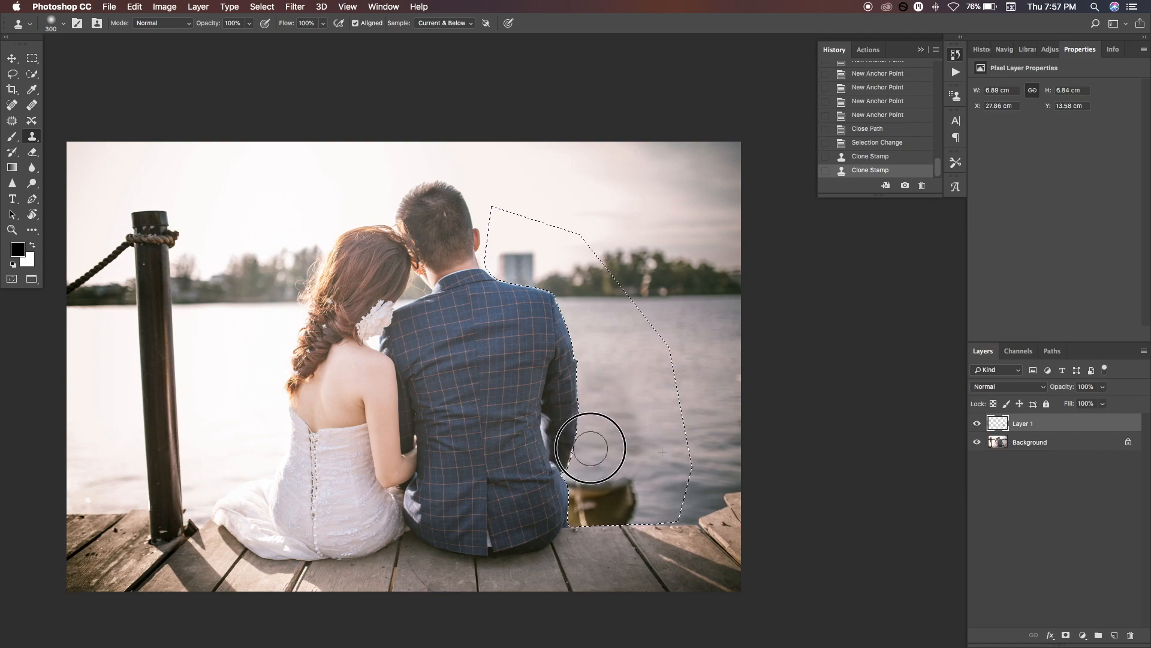
drag(620, 444, 679, 496)
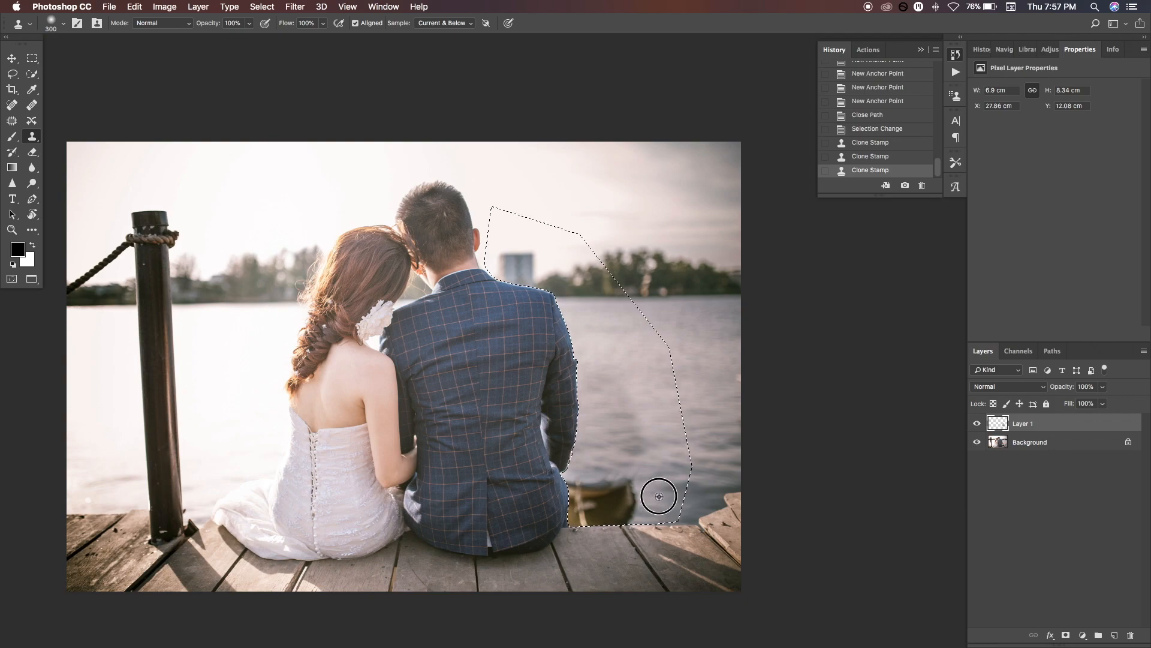
- Clone water over the jet ski's remaining hull and reflection near the dock, and blend the surrounding water
mouse_move(625, 490)
mouse_down()
mouse_move(653, 498)
mouse_move(629, 493)
mouse_up()
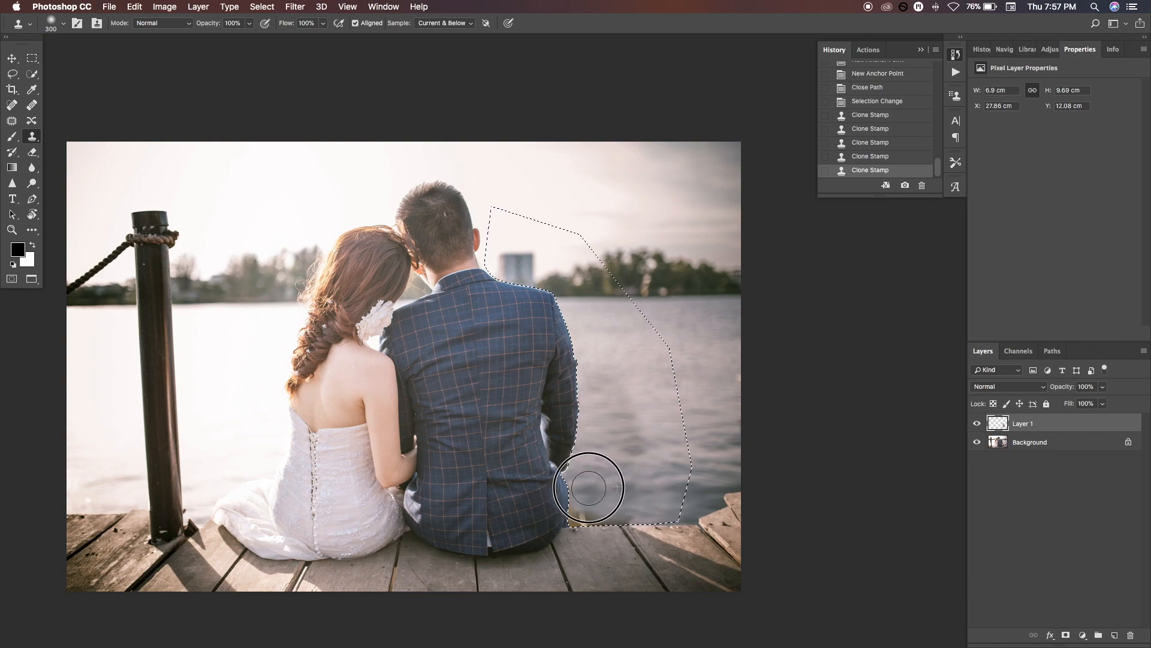
click(579, 512)
key(r)
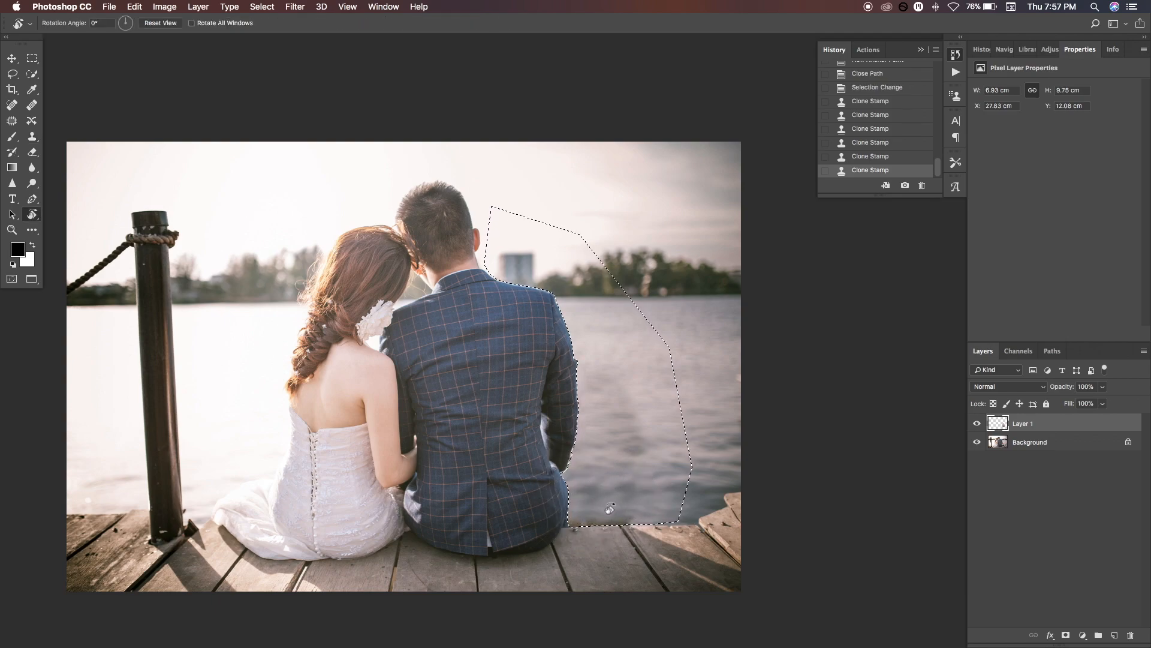
key(s)
drag(647, 511, 690, 484)
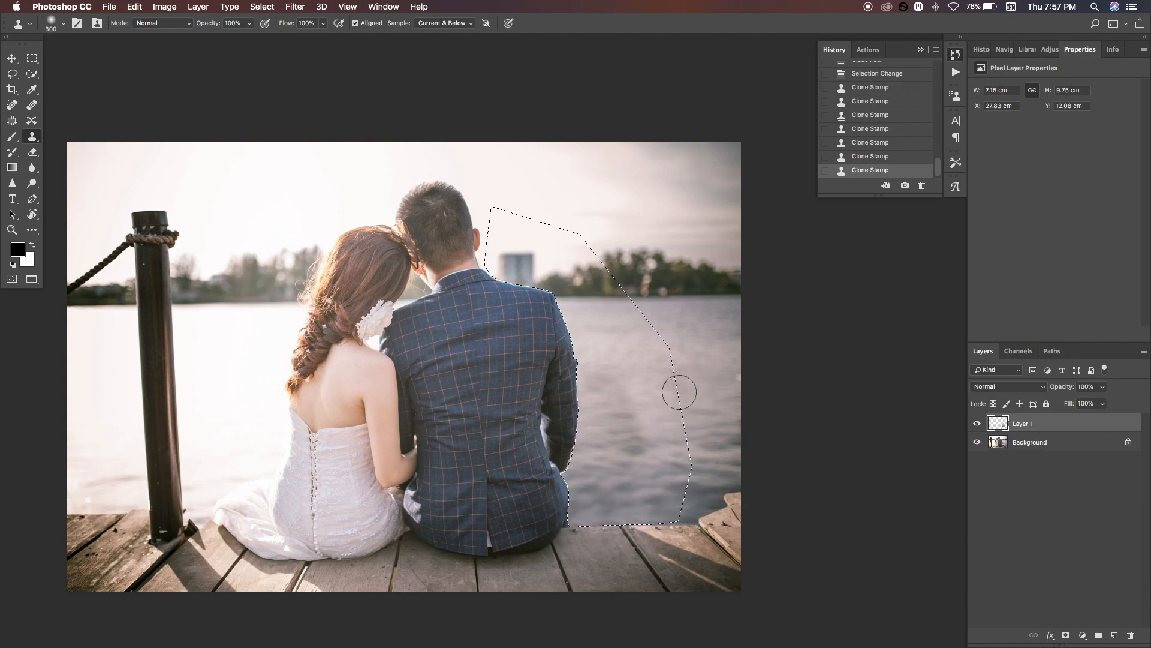
drag(630, 451, 627, 376)
- Clear the selection and toggle Layer 1's visibility to compare the image with and without the jet ski
key(super+minus)
key(super+minus)
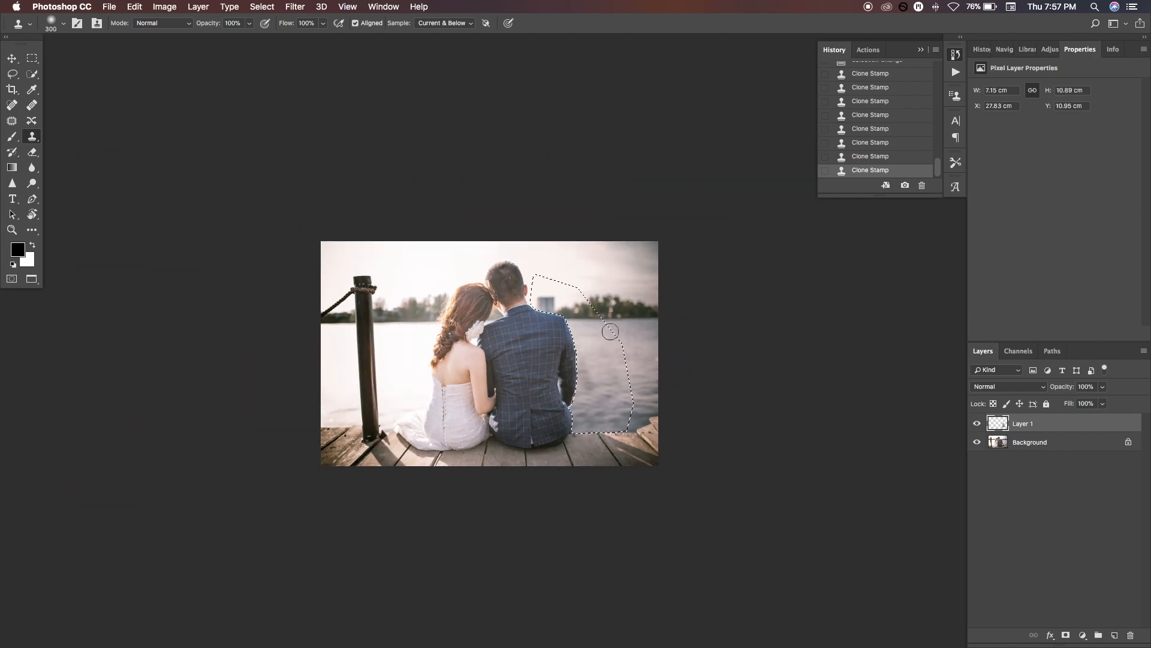
key(super+d)
click(977, 424)
click(976, 423)
click(977, 423)
click(976, 423)
click(977, 423)
click(977, 423)
- Inspect the cloned water in the whole image, switching Layer 1 off and on again
key(super+plus)
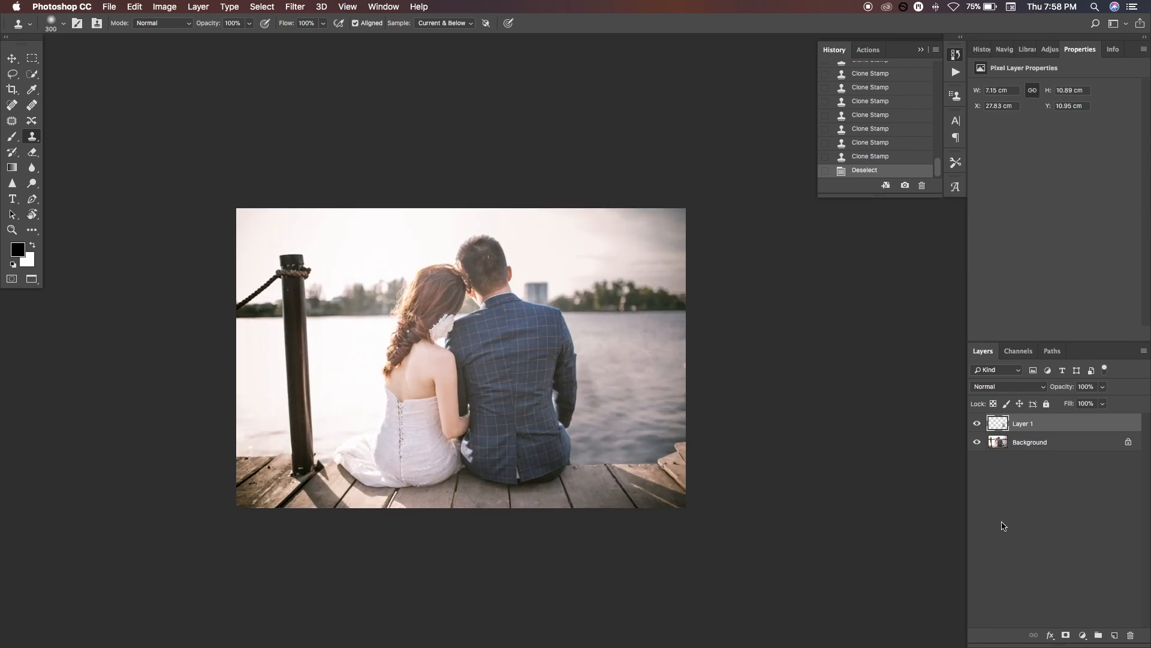
key(super+plus)
drag(505, 496, 556, 478)
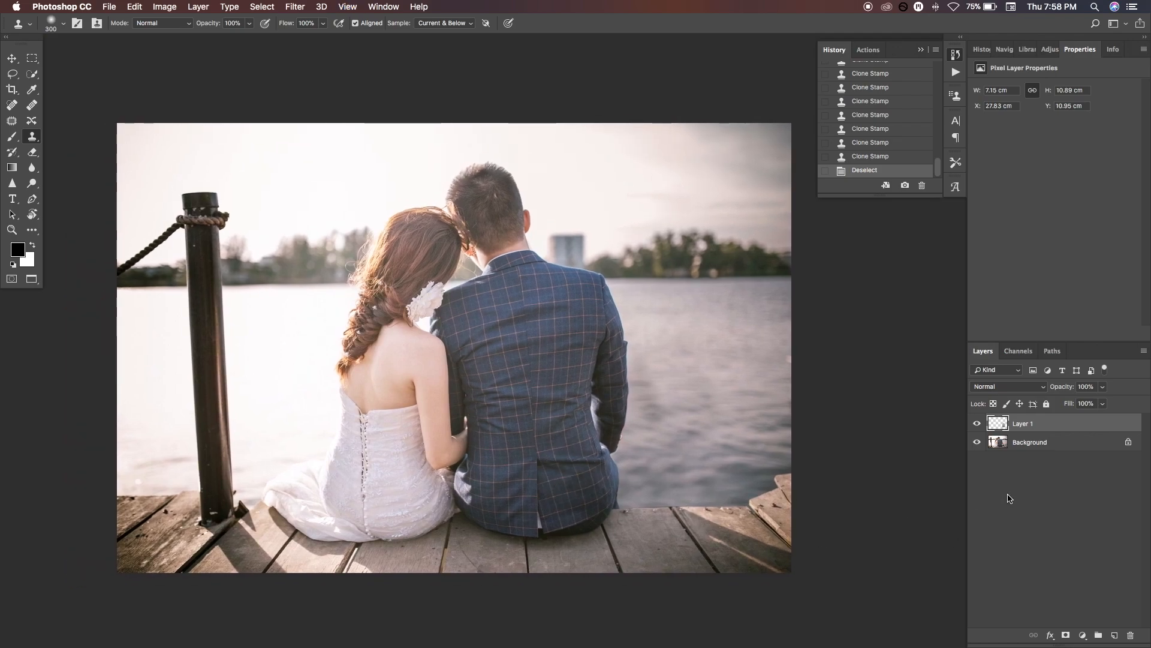
key(super+minus)
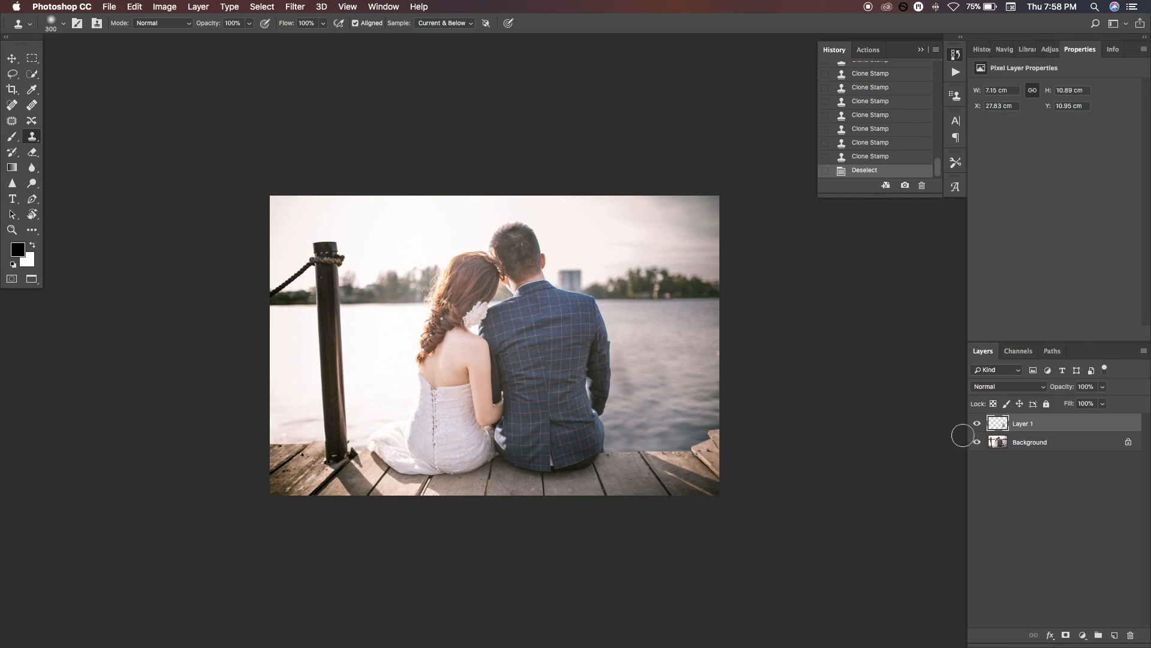
click(977, 423)
key(r)
click(977, 423)
click(976, 424)
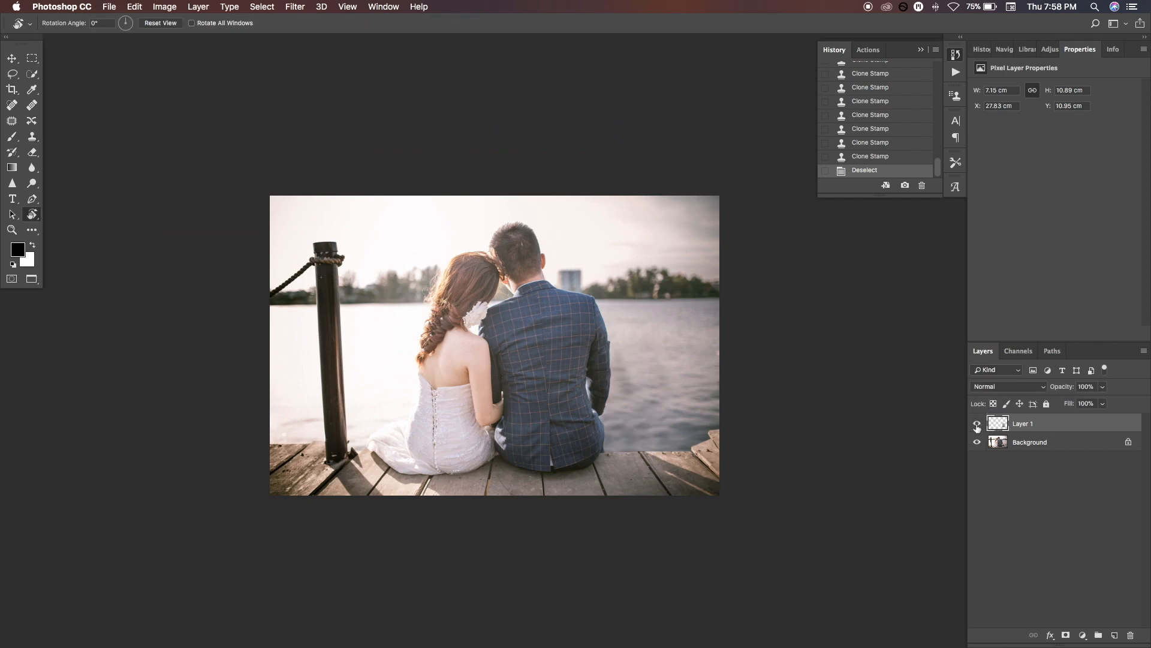
- On a new layer, paint sampled water colour over the leftover fringe around the man's cuff with a 10 px brush
key(super+plus)
key(super+plus)
key(super+plus)
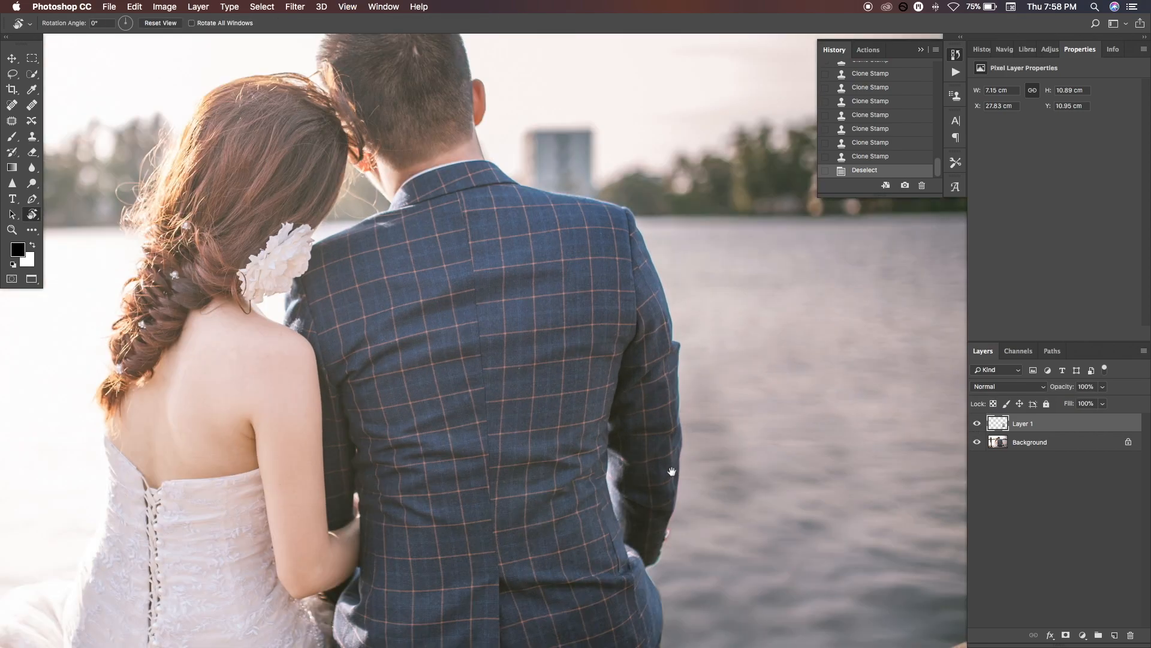
key(super+minus)
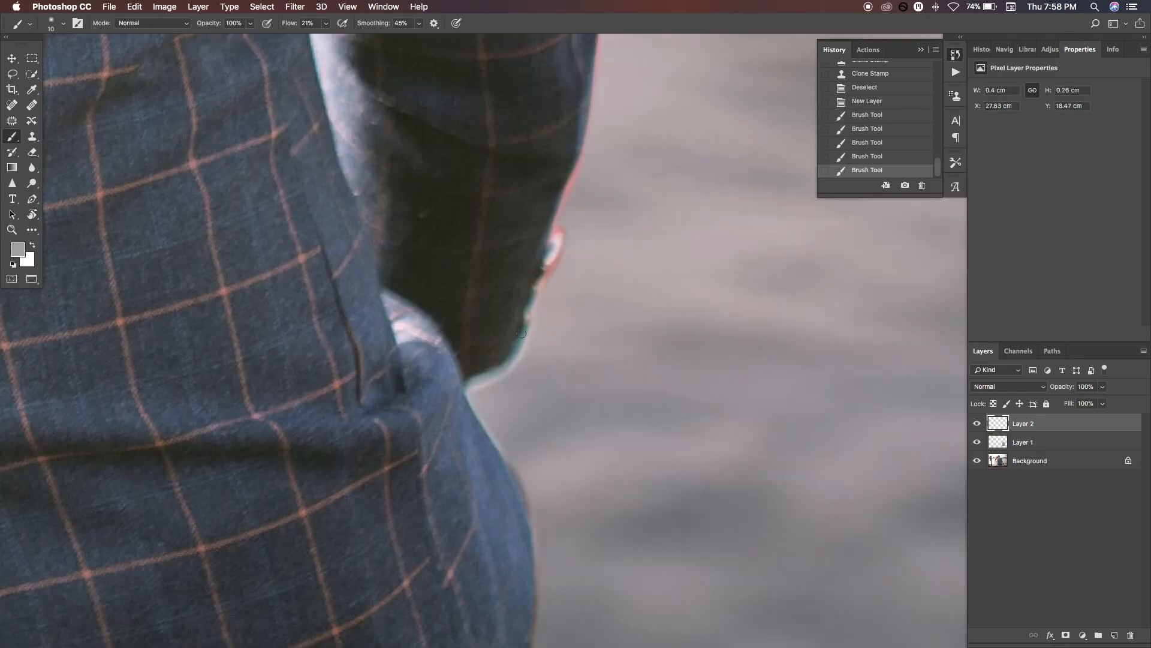
key(super+plus)
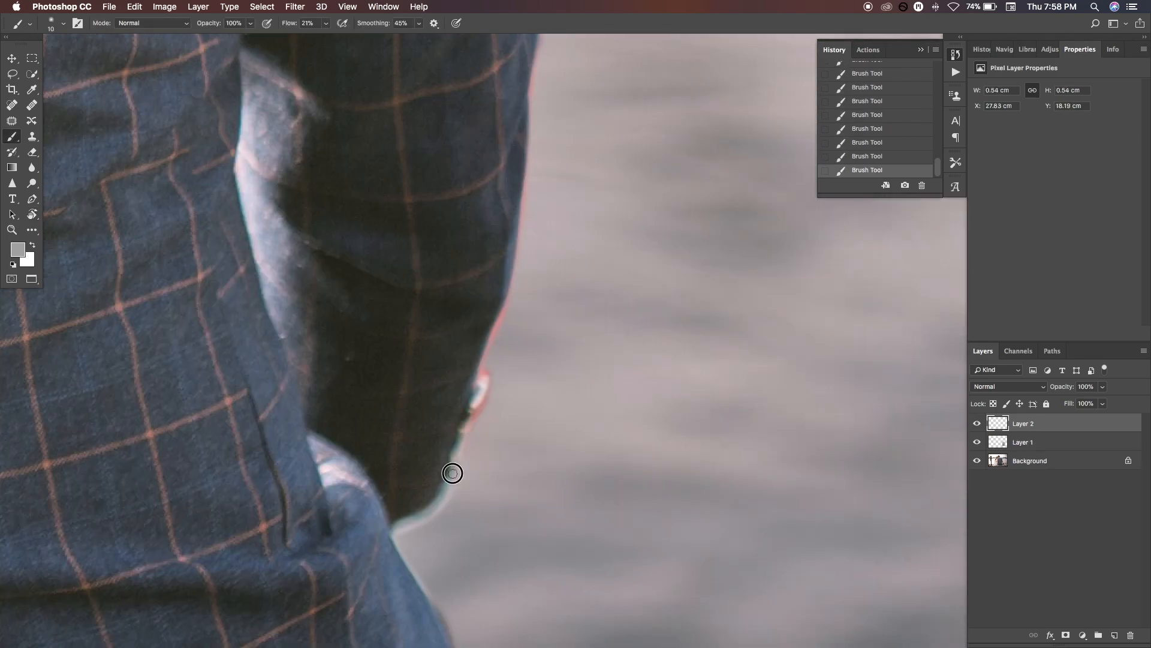
mouse_move(480, 393)
mouse_down()
mouse_move(491, 385)
mouse_move(467, 434)
mouse_move(460, 413)
mouse_move(469, 410)
mouse_move(463, 443)
mouse_up()
scroll(474, 425, up, 2)
alt+click(486, 416)
scroll(467, 479, up, 3)
drag(472, 519, 474, 503)
- Paint freshly sampled water colours over the red fringe along the outer edge of the man's sleeve
scroll(456, 480, up, 5)
drag(440, 462, 438, 372)
scroll(438, 288, up, 4)
alt+click(440, 252)
scroll(448, 478, up, 4)
mouse_move(442, 329)
mouse_down()
mouse_move(412, 294)
mouse_move(443, 313)
mouse_up()
alt+click(486, 224)
scroll(483, 240, up, 4)
mouse_move(467, 405)
mouse_down()
mouse_move(464, 442)
mouse_move(484, 485)
mouse_up()
scroll(474, 449, up, 2)
drag(350, 115, 443, 328)
scroll(592, 324, up, 1)
drag(592, 323, 652, 504)
- Review the finished retouch in full-screen mode, examining the water beside the man's sleeve and the whole photo
key(super+minus)
key(super+minus)
key(f)
key(f)
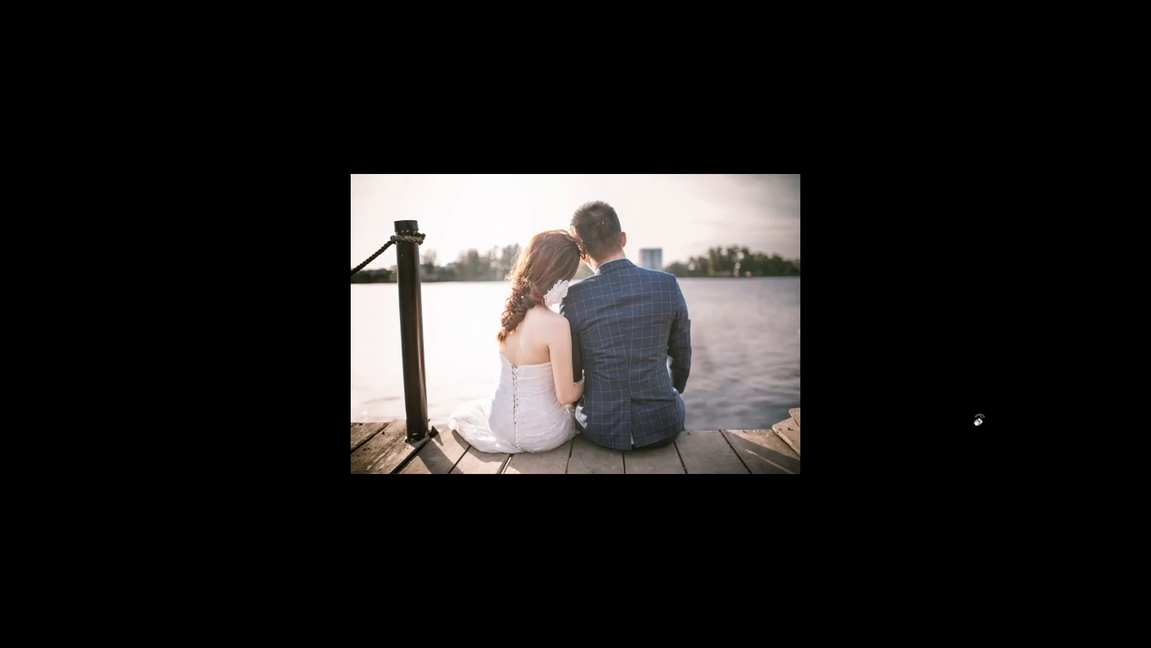
key(super+plus)
key(super+plus)
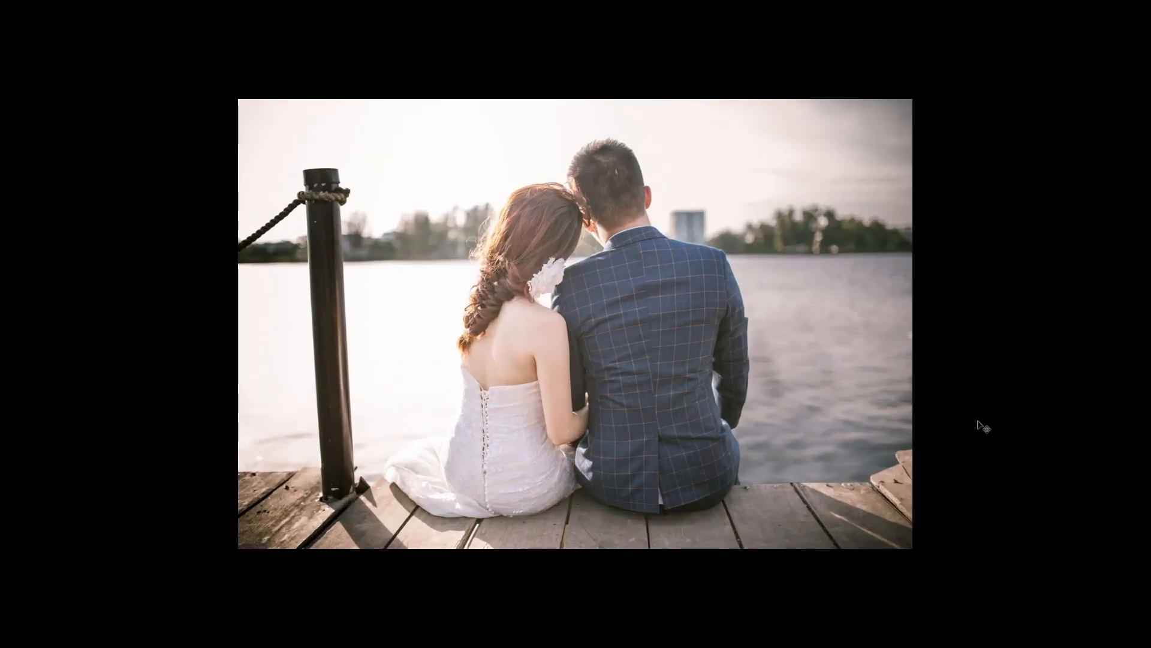
key(super+plus)
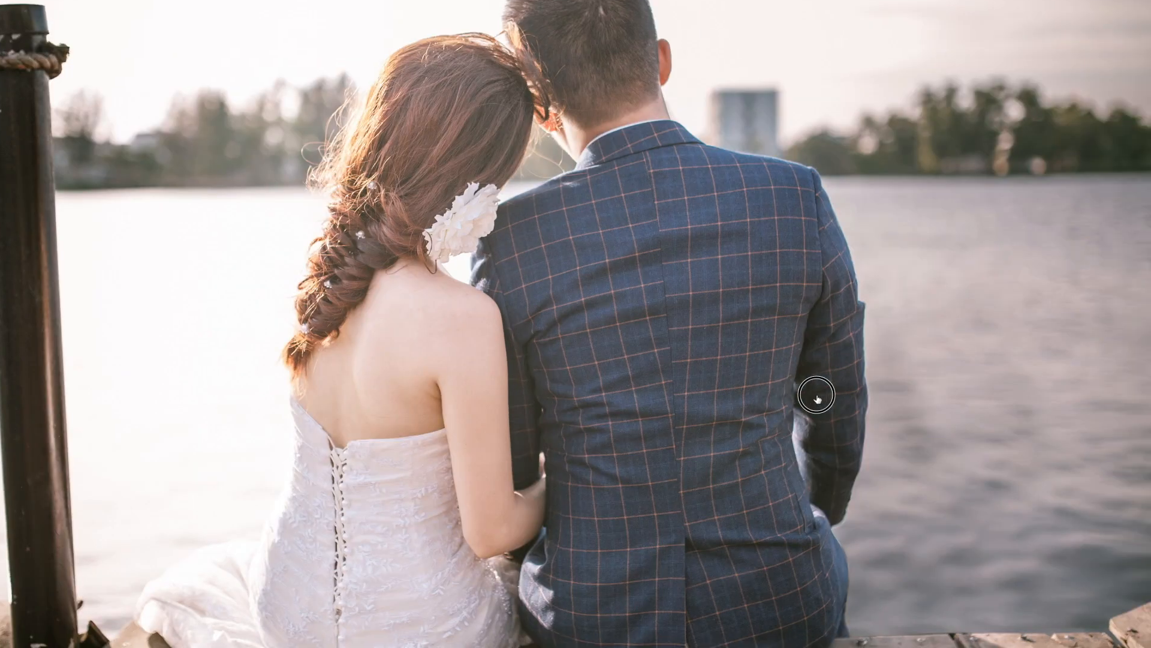
key(super+minus)
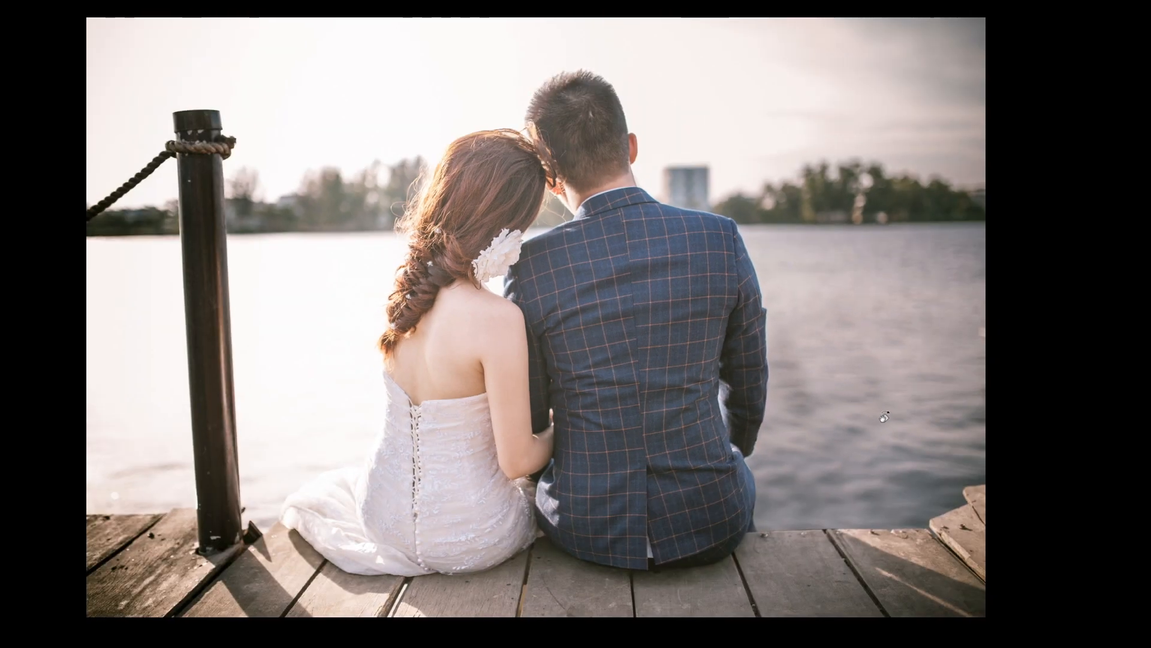